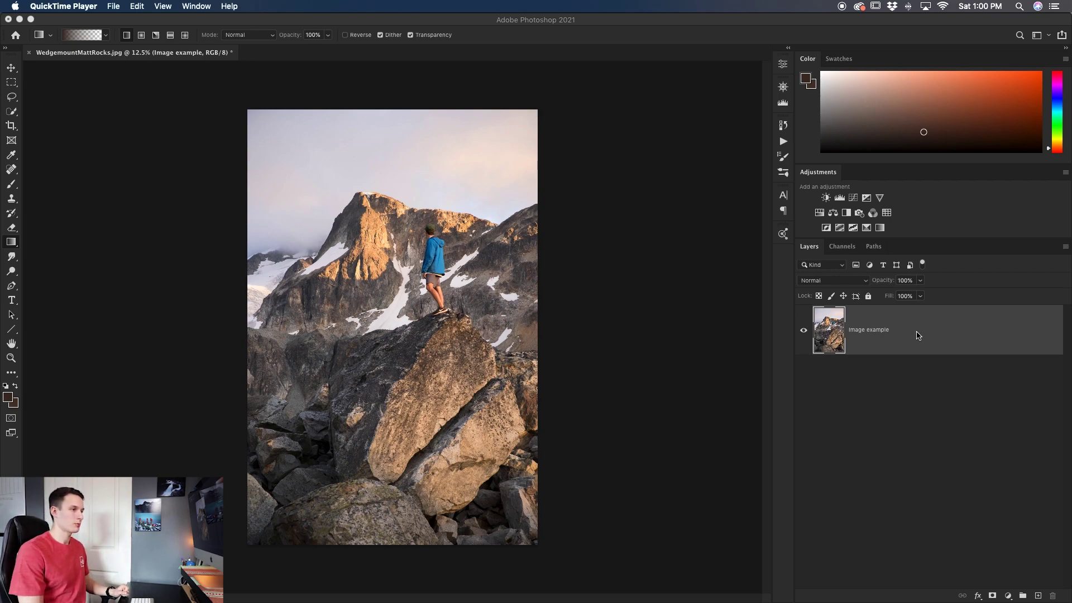
# Step: Convert the 'image example' layer to a smart object and open the Filter menu
pyautogui.rightClick(917, 335)
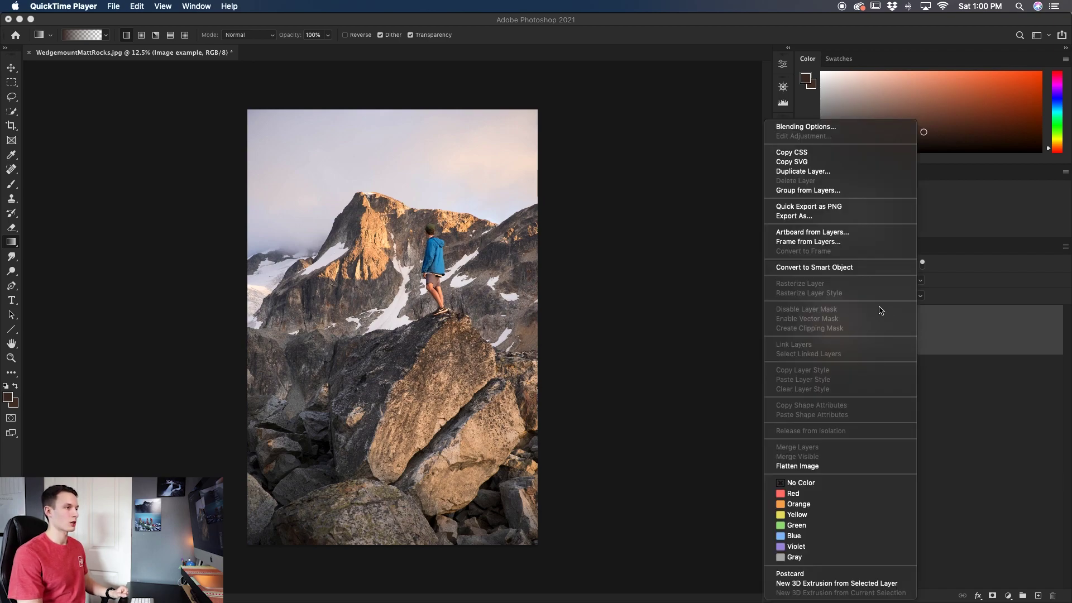
pyautogui.click(869, 273)
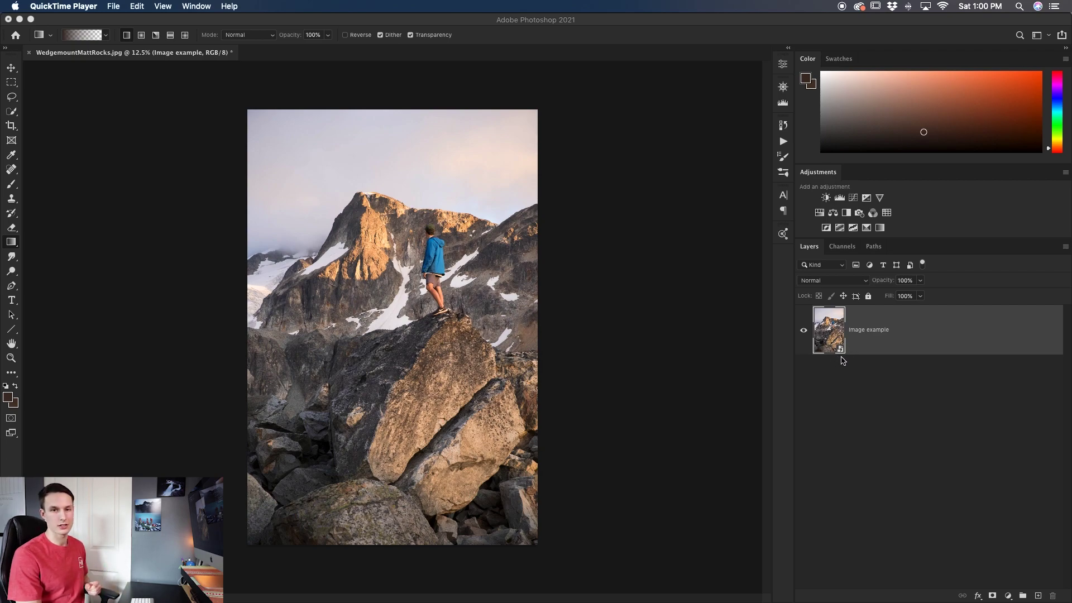
pyautogui.click(557, 116)
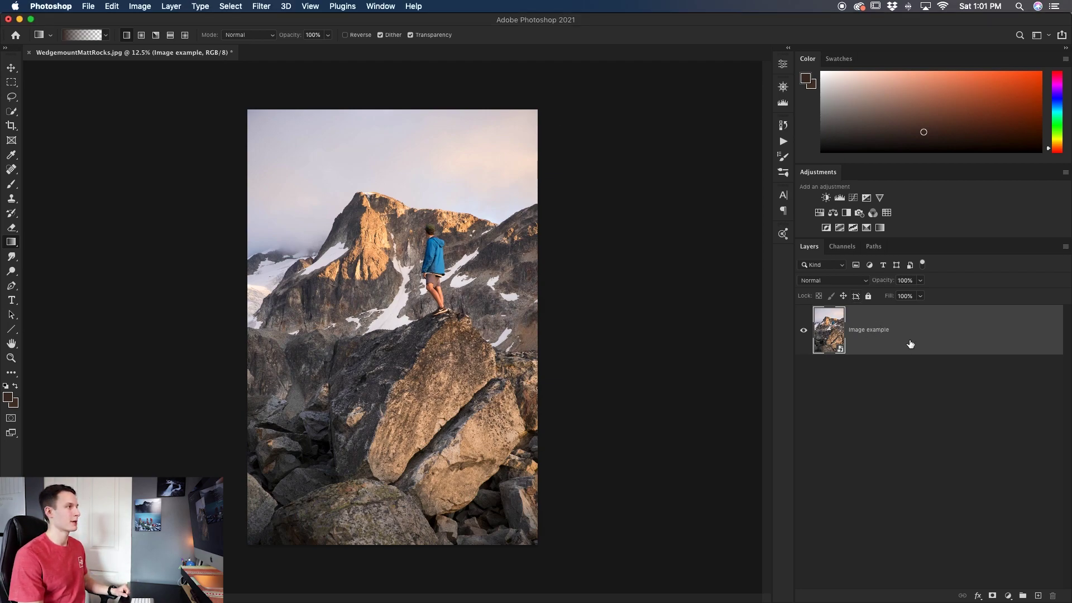
pyautogui.click(261, 6)
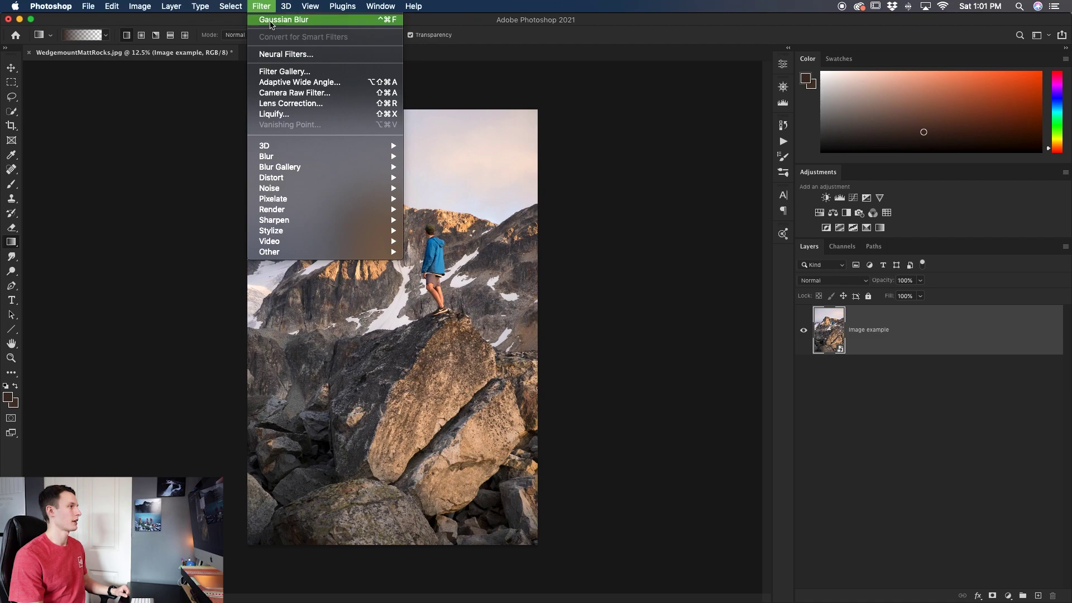
# Step: Open the Camera Raw Filter and set Vignetting in the Effects panel to -100
pyautogui.click(339, 93)
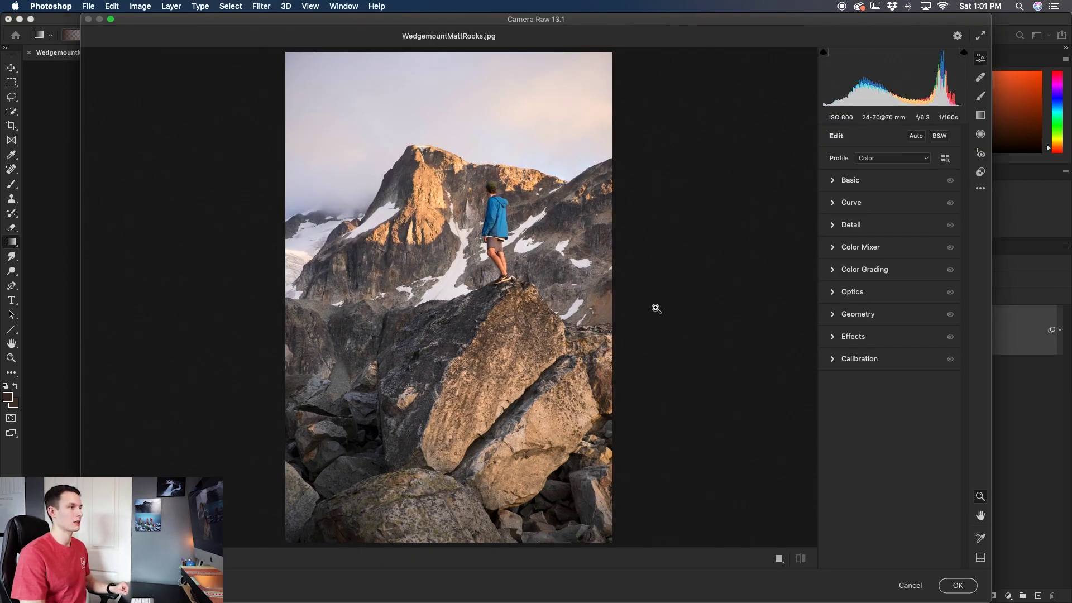
pyautogui.click(840, 181)
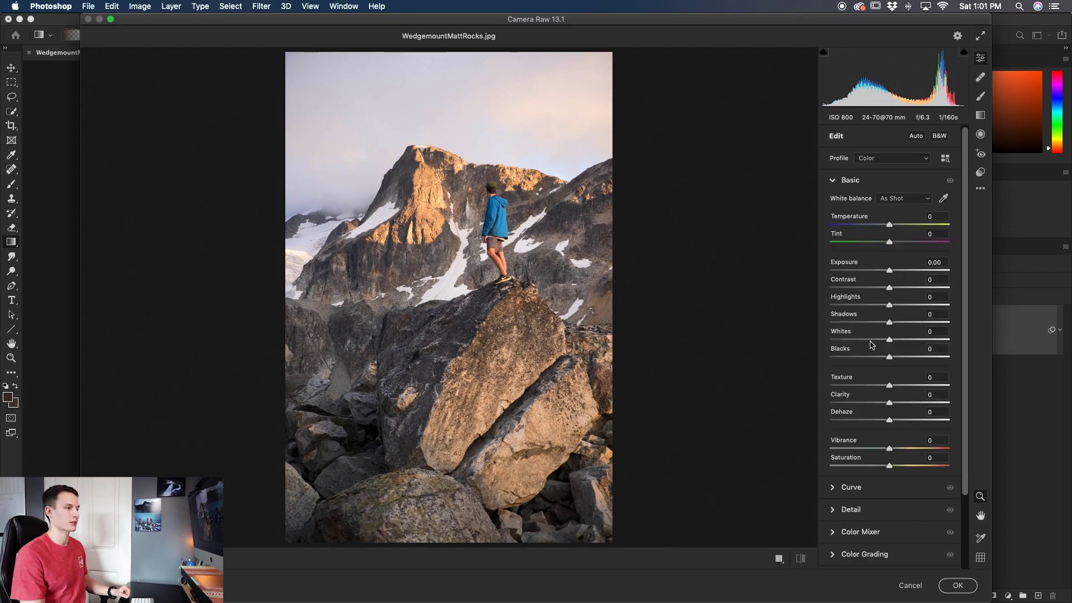
pyautogui.click(836, 183)
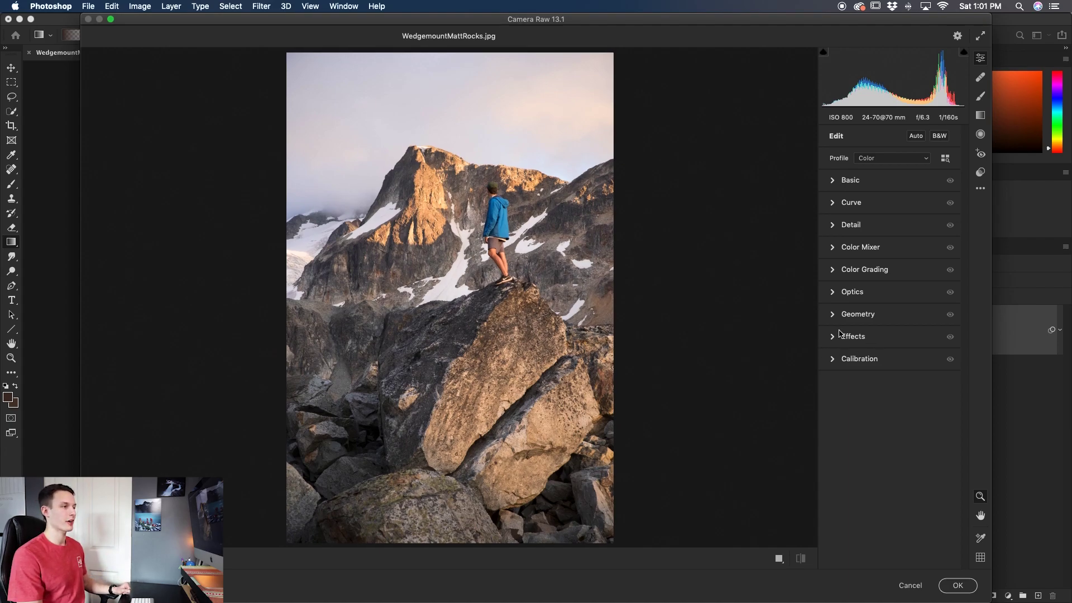
pyautogui.click(885, 341)
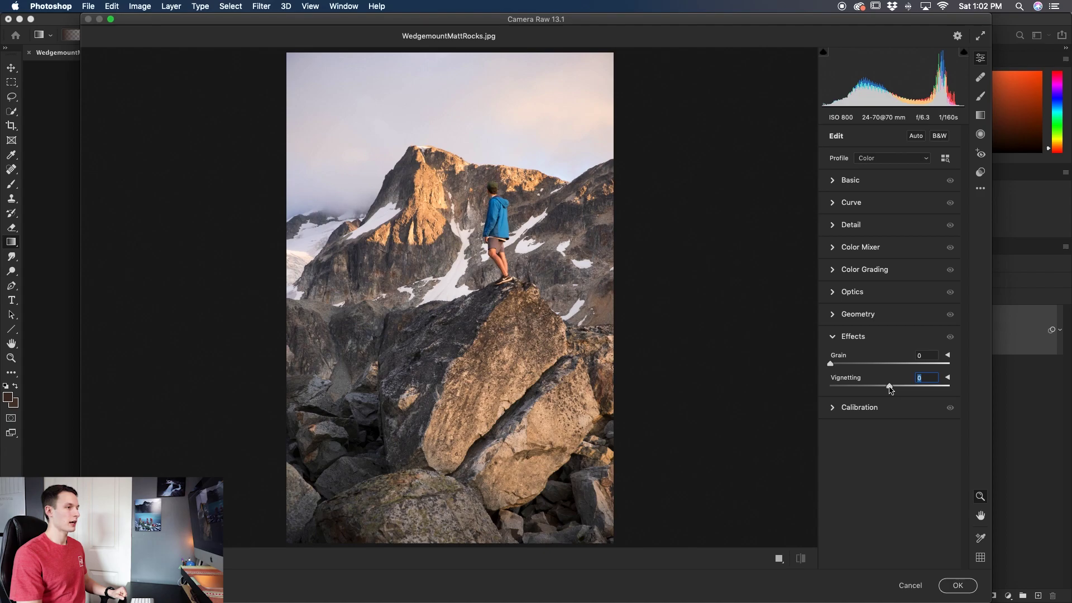
pyautogui.moveTo(889, 386); pyautogui.dragTo(824, 390)
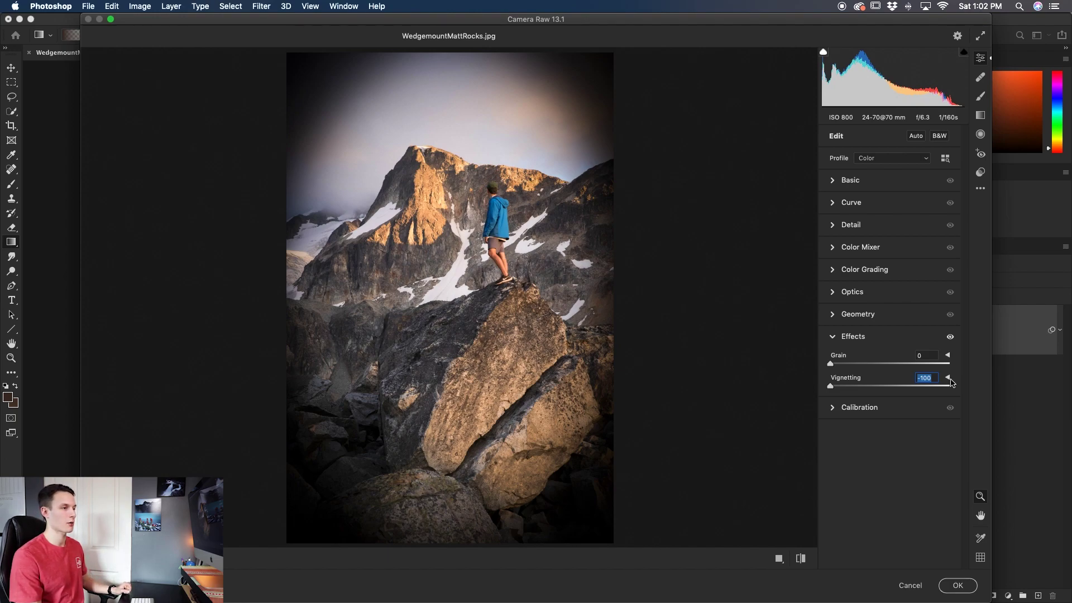
# Step: Expand the vignette shape settings, try different Midpoint values, then reset Midpoint to 50
pyautogui.click(948, 378)
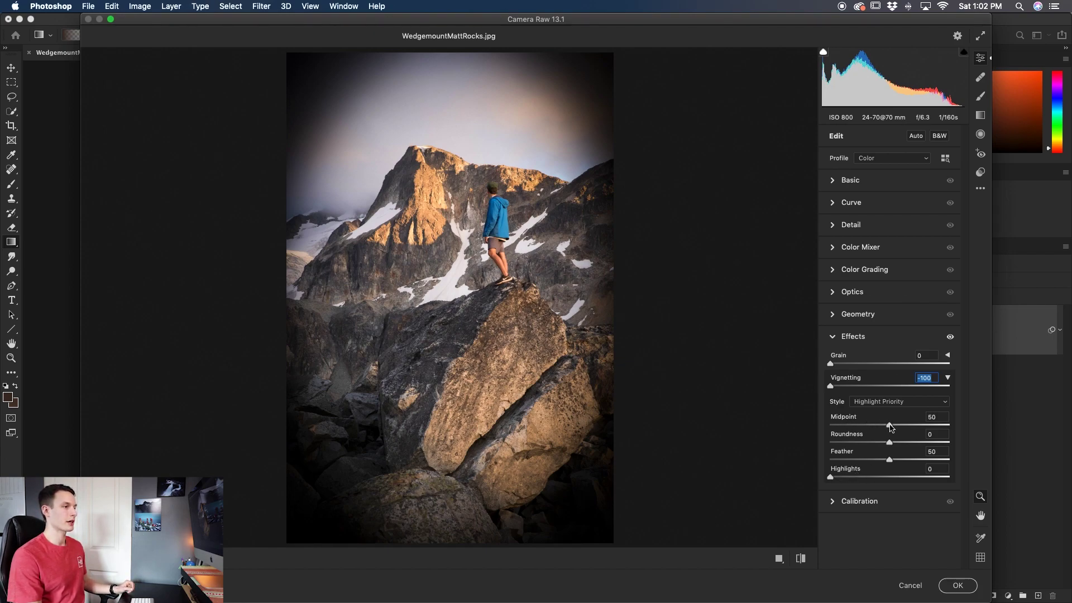
pyautogui.moveTo(890, 427); pyautogui.dragTo(926, 428)
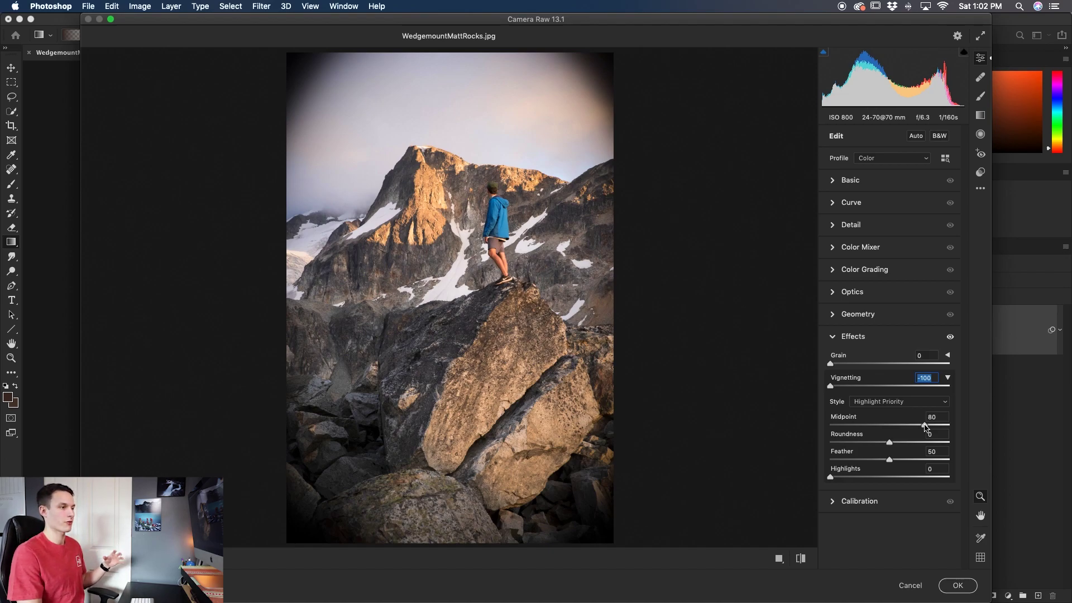
pyautogui.moveTo(925, 427); pyautogui.dragTo(833, 428)
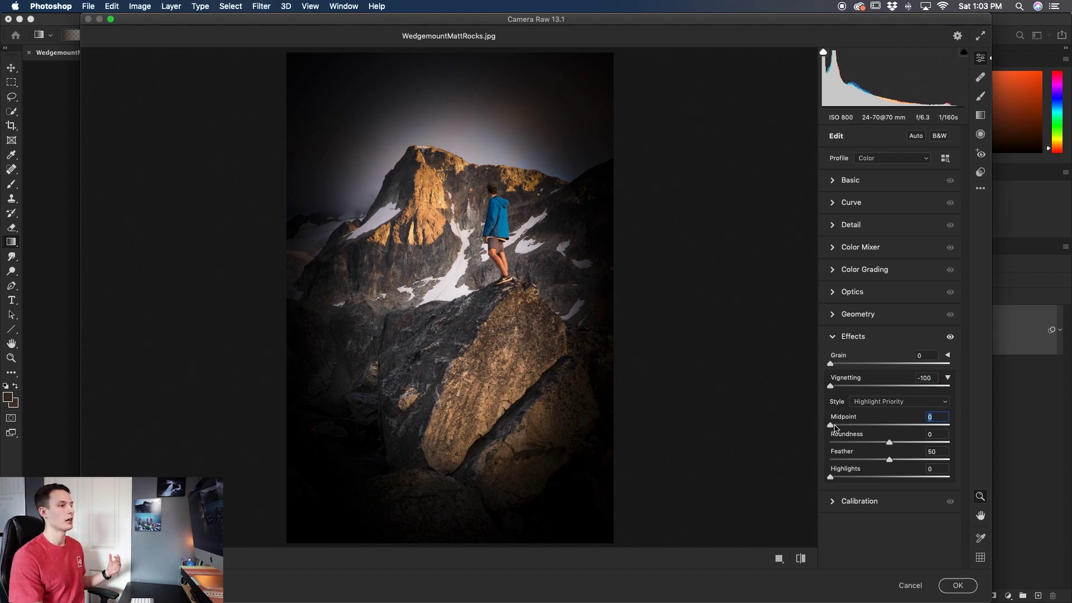
pyautogui.doubleClick(831, 426)
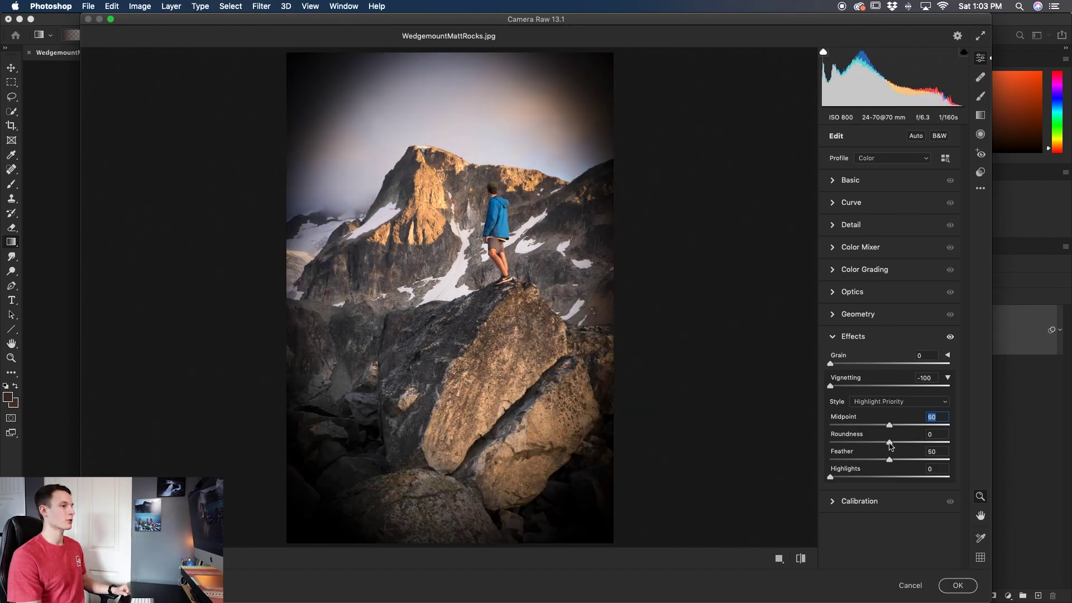
pyautogui.moveTo(889, 442); pyautogui.dragTo(962, 441)
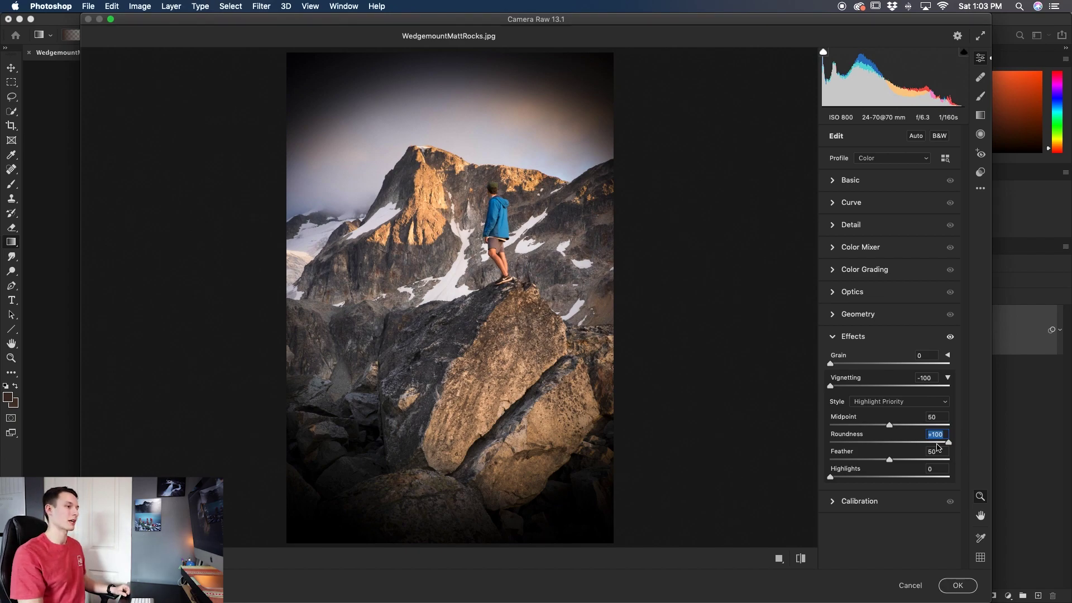
pyautogui.moveTo(948, 443); pyautogui.dragTo(838, 447)
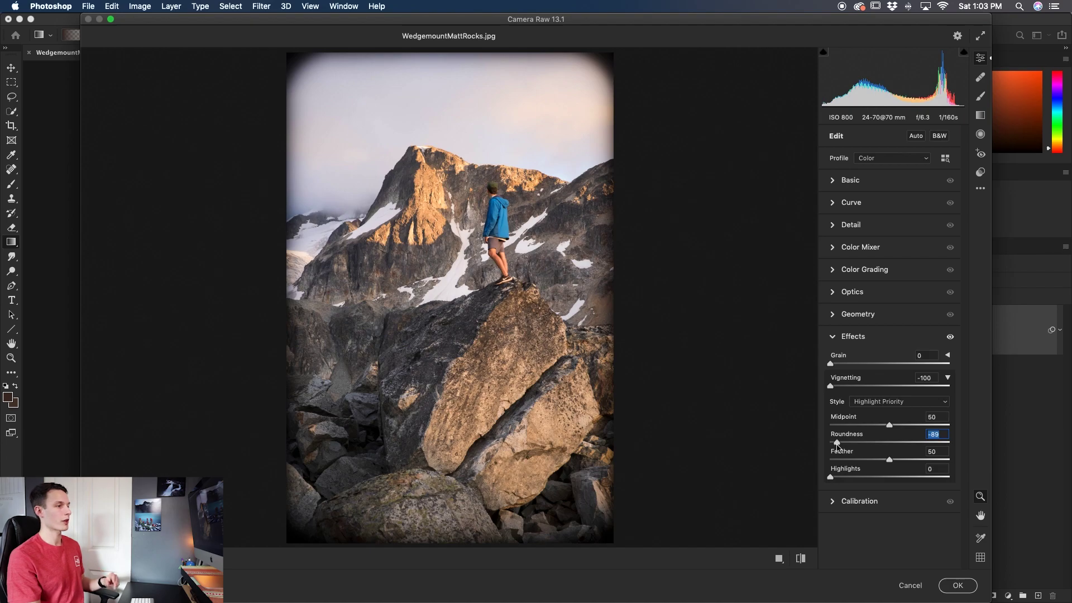
pyautogui.doubleClick(837, 443)
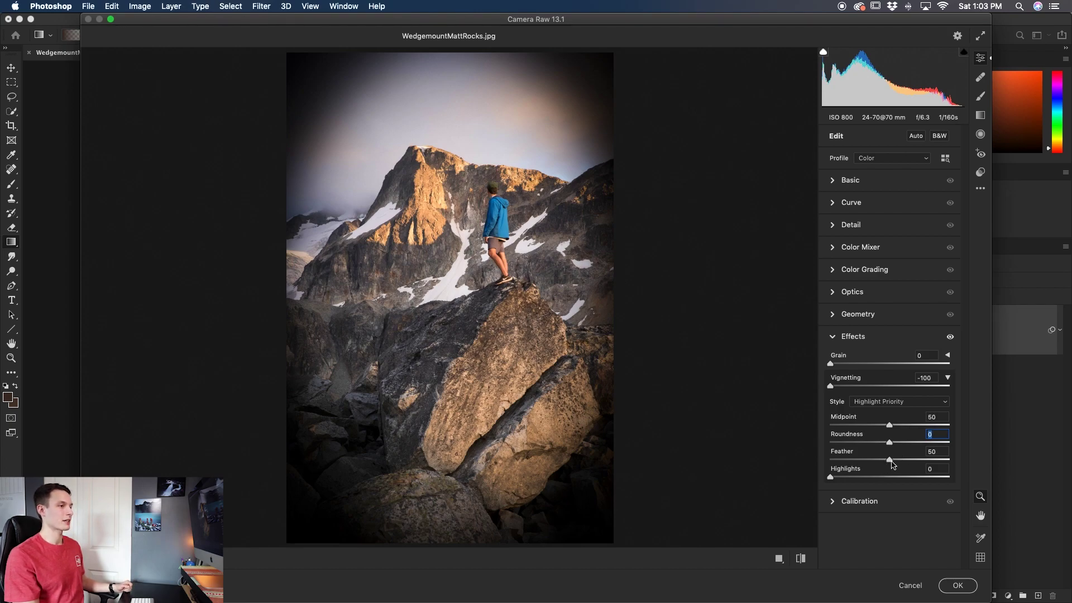
# Step: Try a higher Feather, then drop Feather to 0 for a hard-edged oval vignette
pyautogui.moveTo(889, 463); pyautogui.dragTo(947, 463)
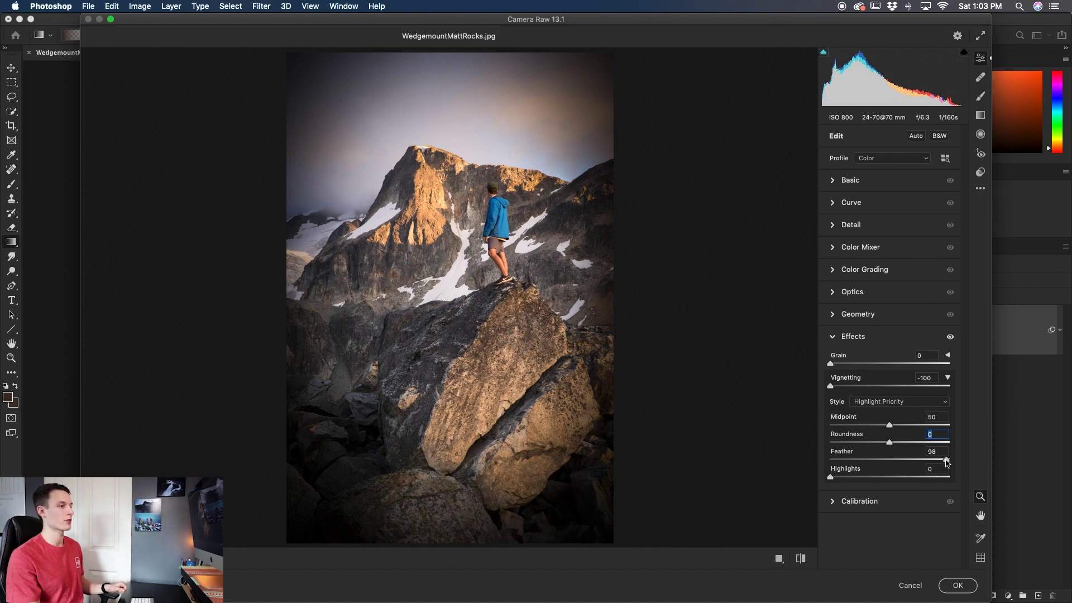
pyautogui.moveTo(946, 463); pyautogui.dragTo(824, 464)
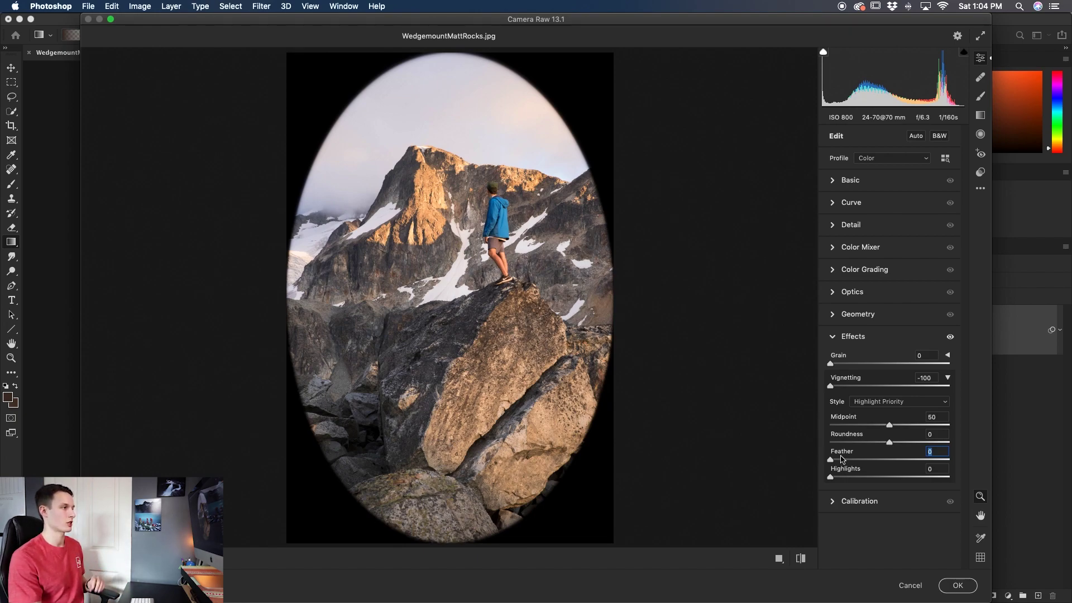
# Step: Reset the vignette Feather to 50, then test raising Highlights and return it to 0
pyautogui.moveTo(832, 459); pyautogui.dragTo(835, 461)
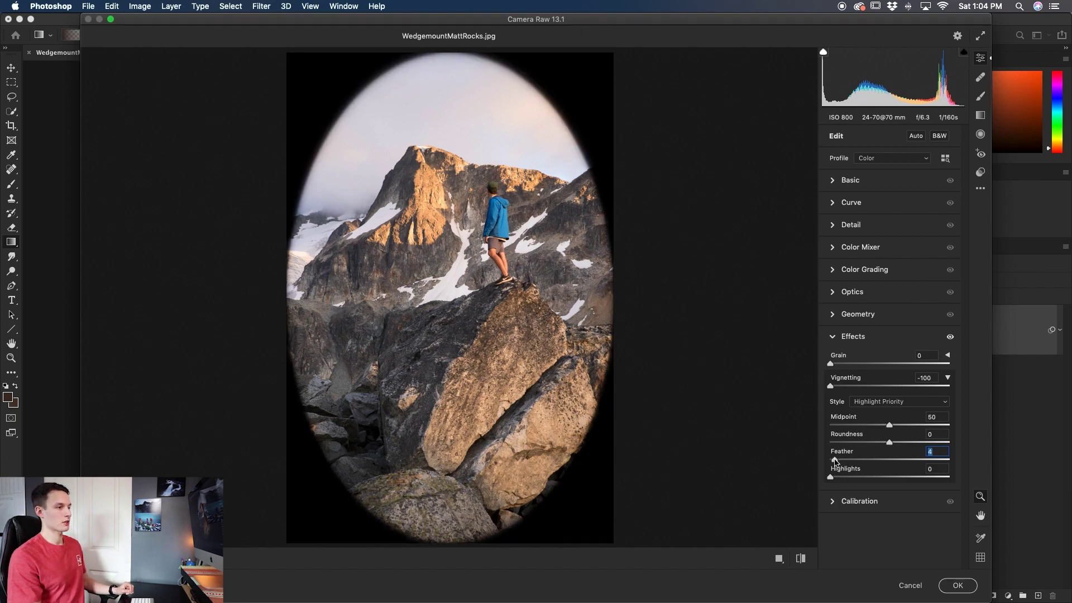
pyautogui.doubleClick(836, 460)
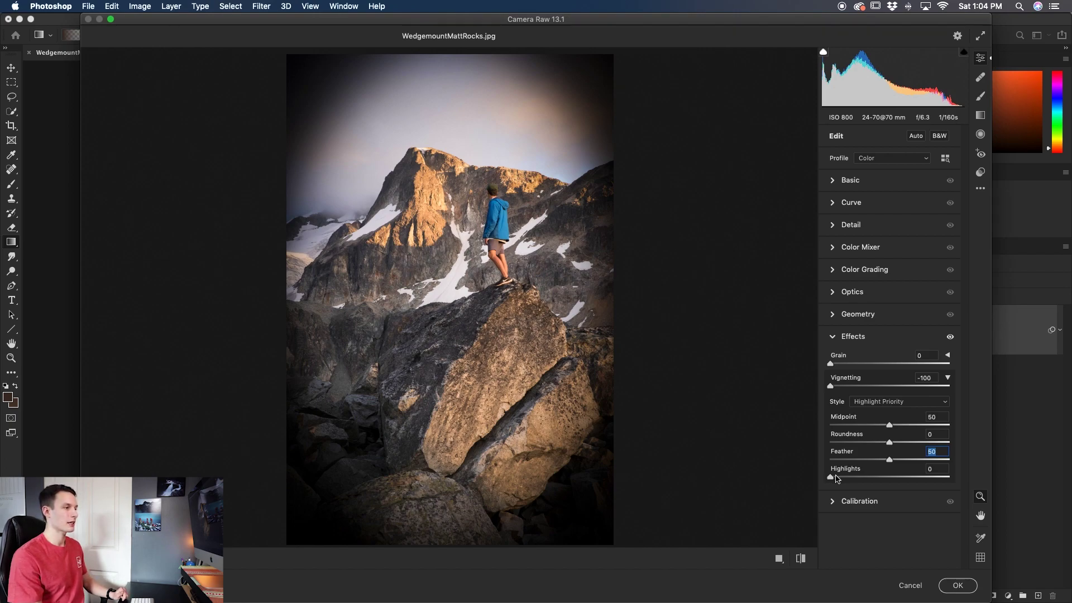
pyautogui.moveTo(831, 479); pyautogui.dragTo(870, 480)
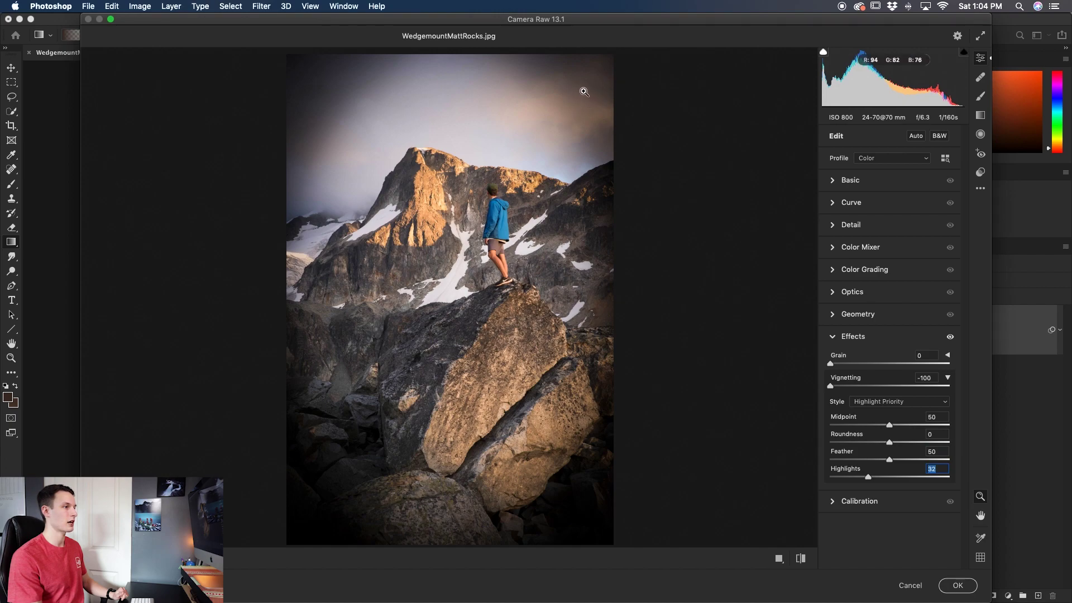
pyautogui.moveTo(871, 482); pyautogui.dragTo(889, 479)
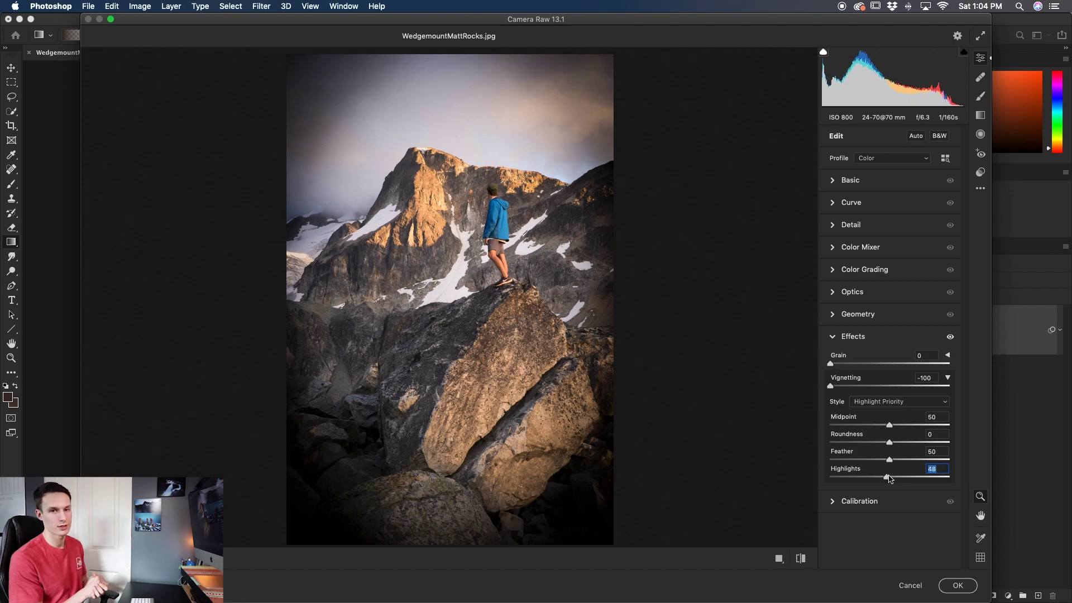
pyautogui.moveTo(888, 479); pyautogui.dragTo(821, 482)
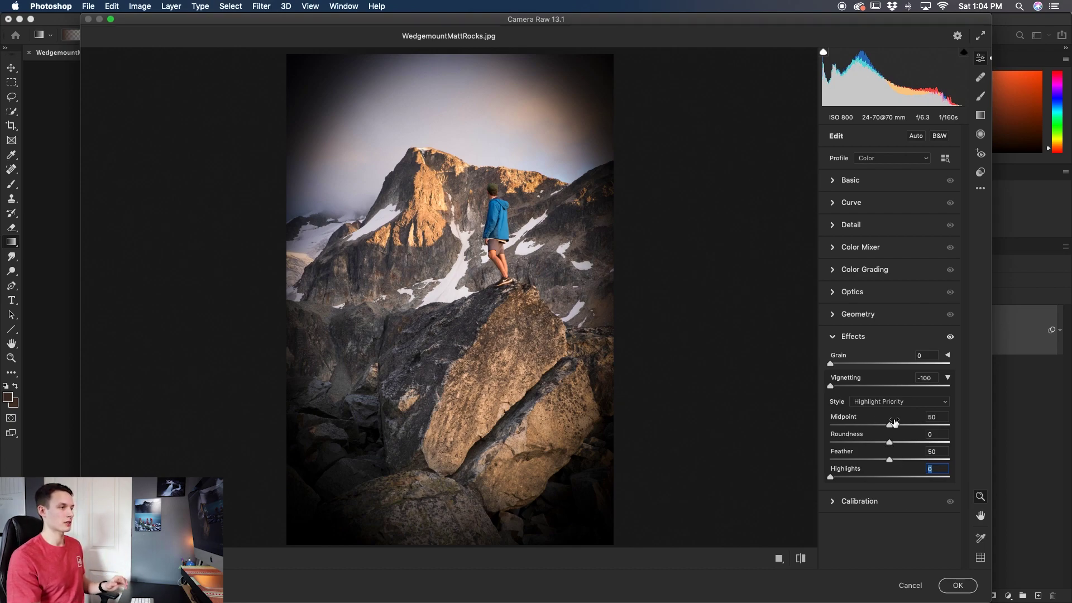
# Step: Set the vignette to -53, Midpoint 42, Roundness +63, Feather 60 and Highlights 45
pyautogui.doubleClick(831, 386)
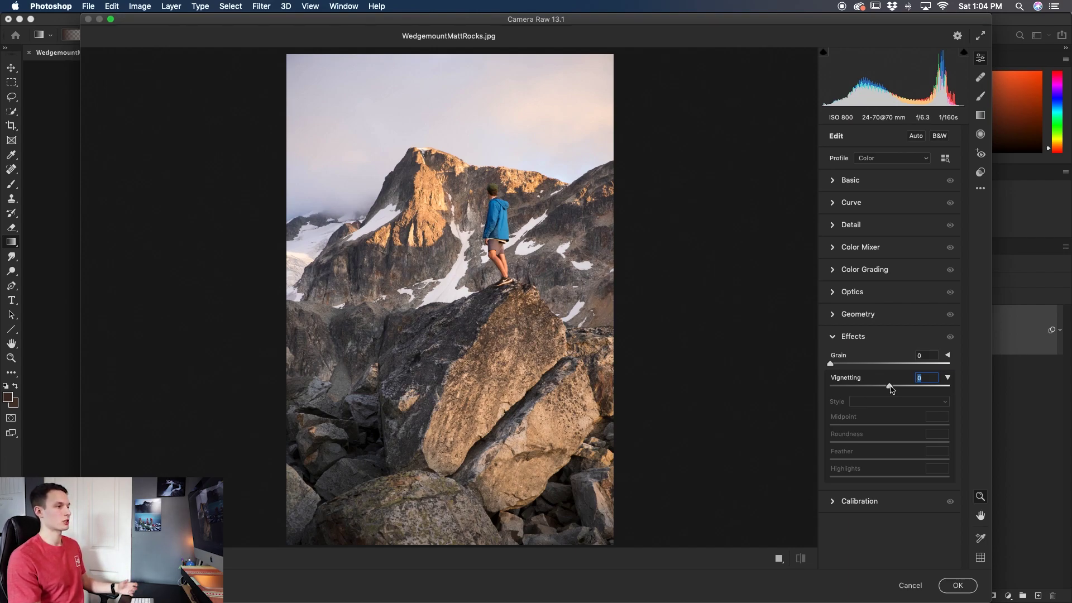
pyautogui.moveTo(889, 386); pyautogui.dragTo(860, 388)
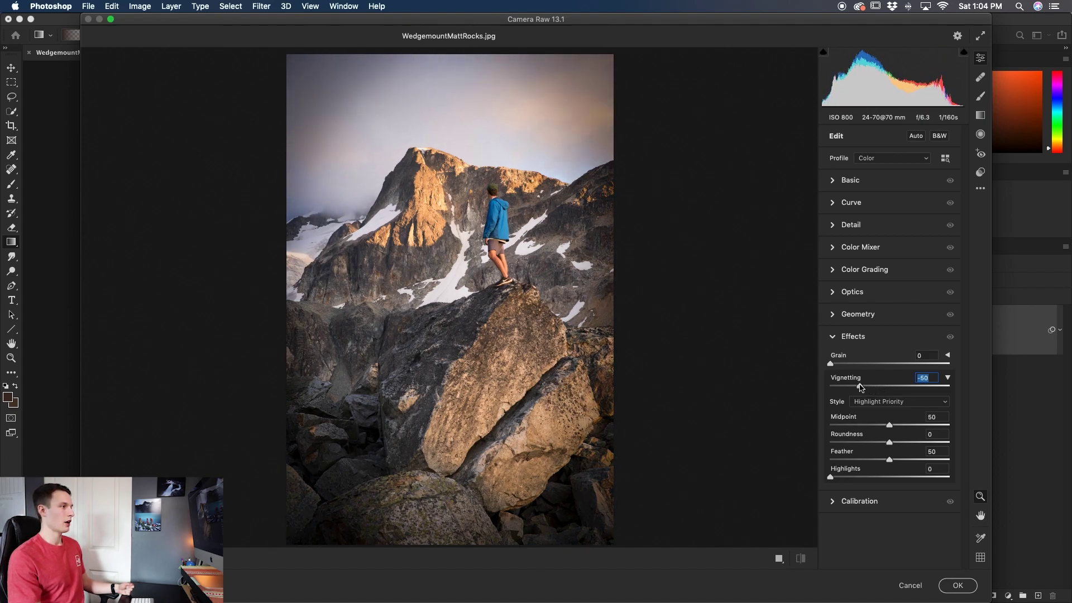
pyautogui.moveTo(893, 427); pyautogui.dragTo(883, 427)
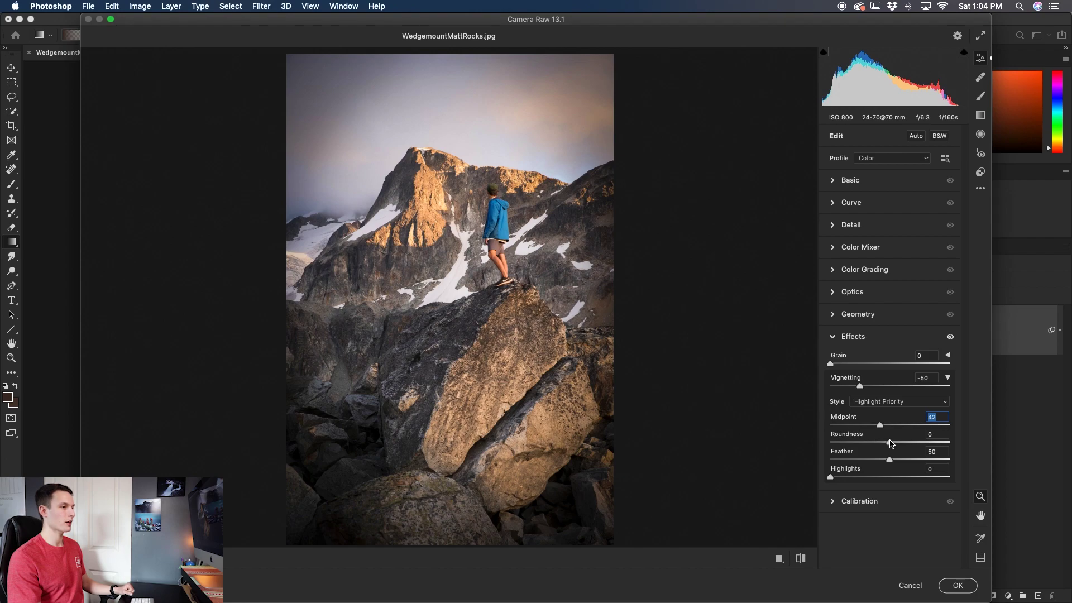
pyautogui.moveTo(890, 442); pyautogui.dragTo(928, 443)
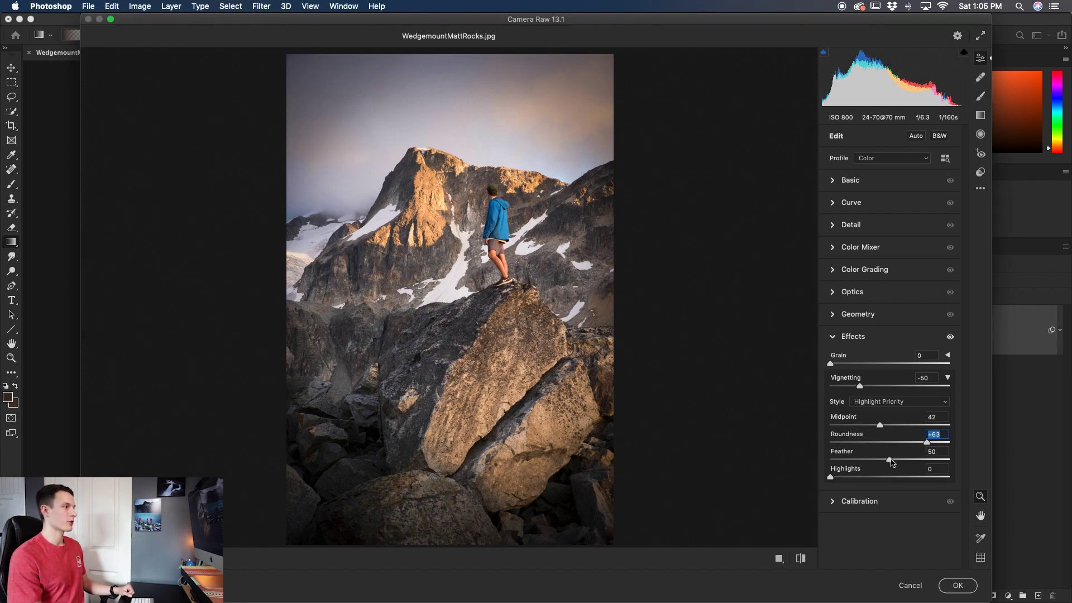
pyautogui.moveTo(891, 460)
pyautogui.mouseDown()
pyautogui.moveTo(845, 459)
pyautogui.moveTo(903, 460)
pyautogui.mouseUp()
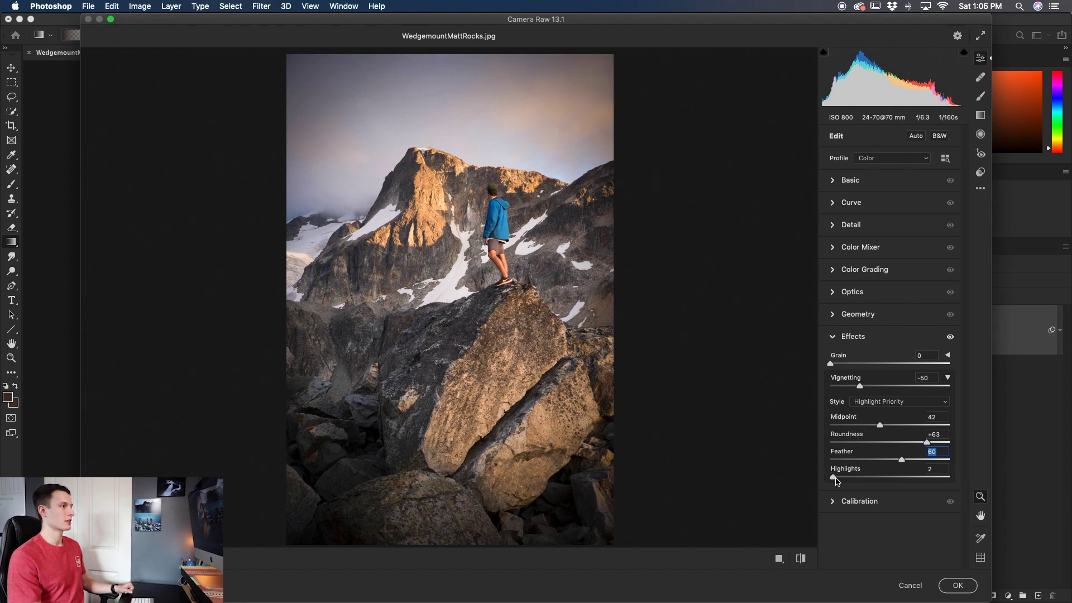
pyautogui.moveTo(836, 480); pyautogui.dragTo(888, 480)
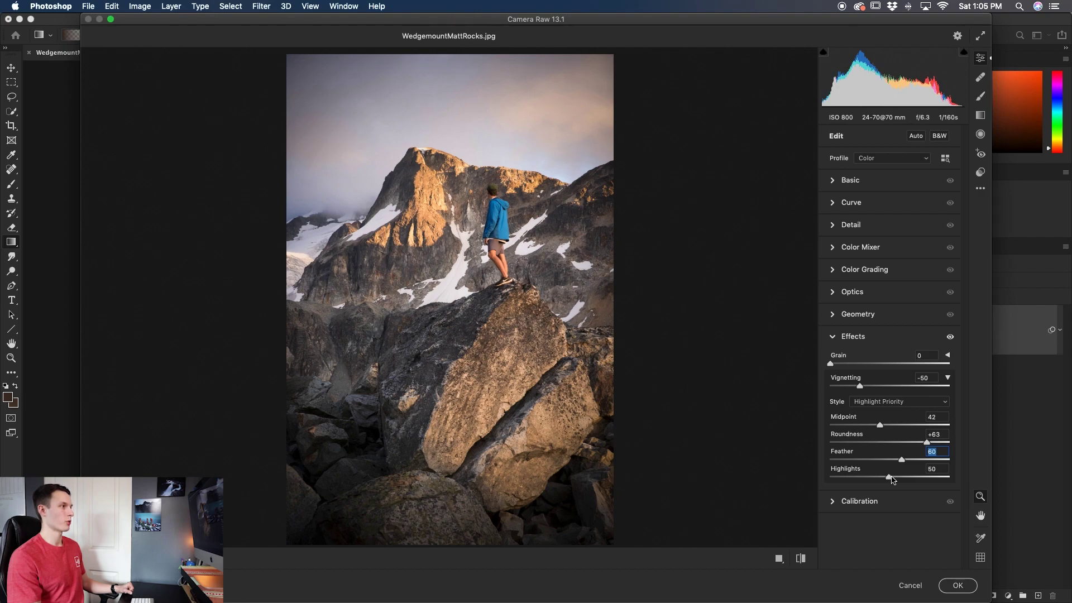
pyautogui.moveTo(892, 481); pyautogui.dragTo(883, 478)
pyautogui.moveTo(860, 386); pyautogui.dragTo(858, 387)
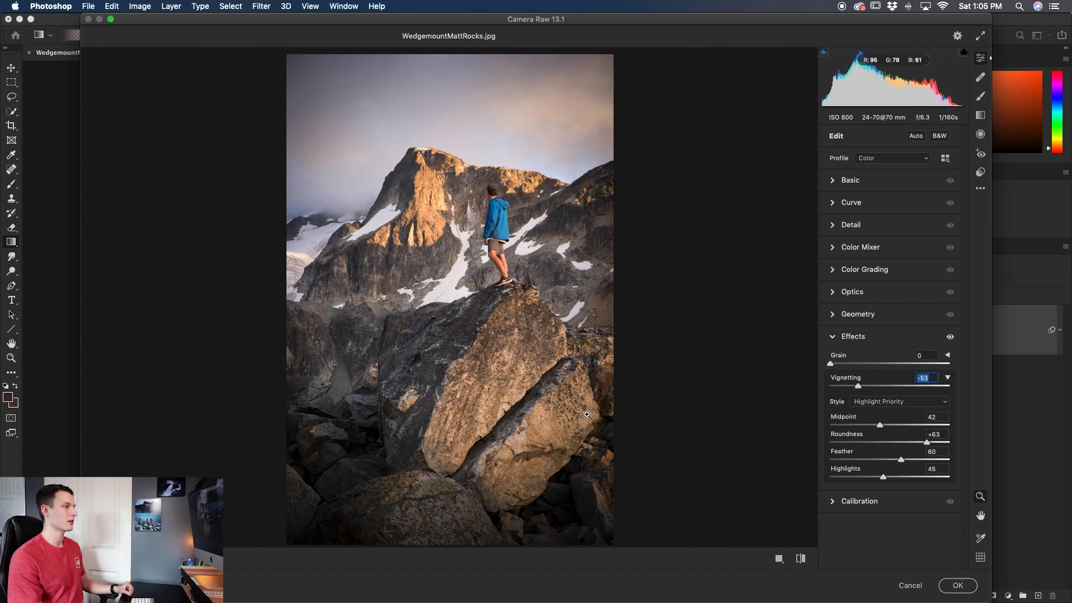
# Step: Apply the Camera Raw vignette, then toggle the smart filter off and on to compare
pyautogui.click(966, 588)
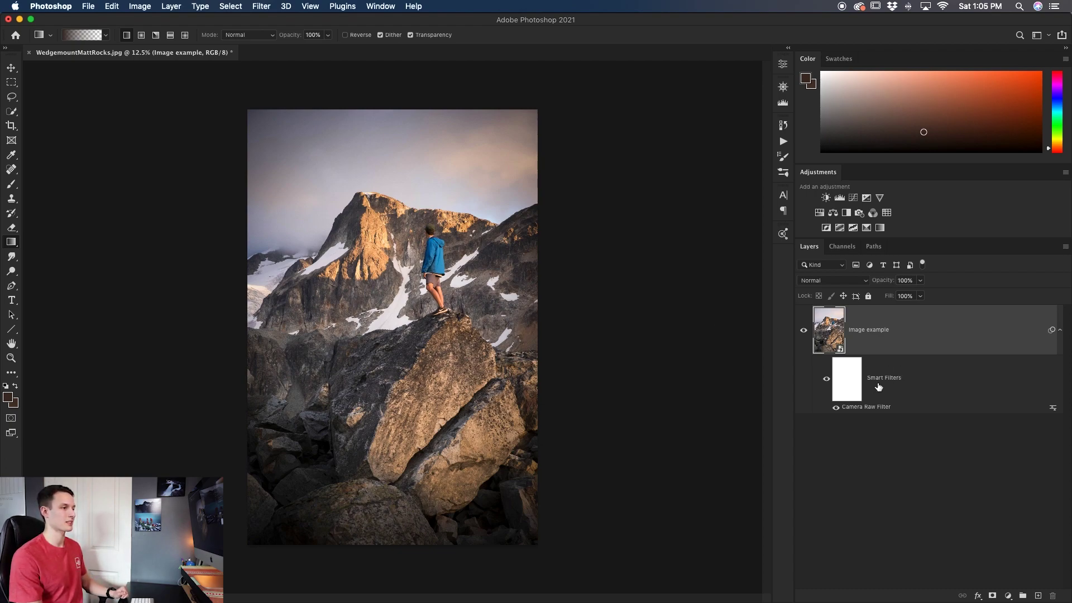
pyautogui.click(827, 380)
pyautogui.click(827, 381)
pyautogui.click(828, 381)
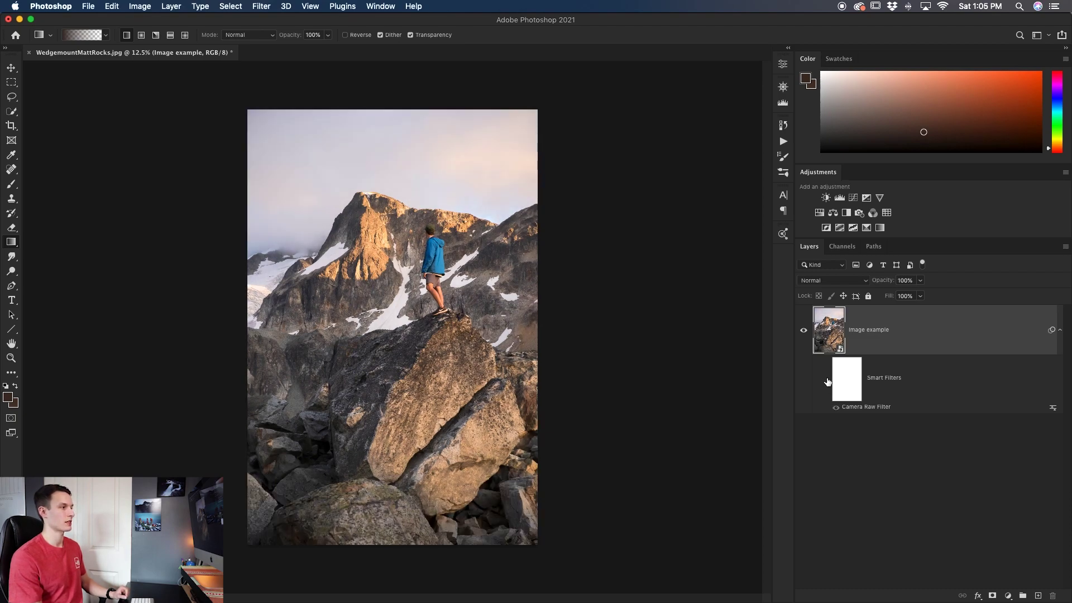
pyautogui.click(828, 380)
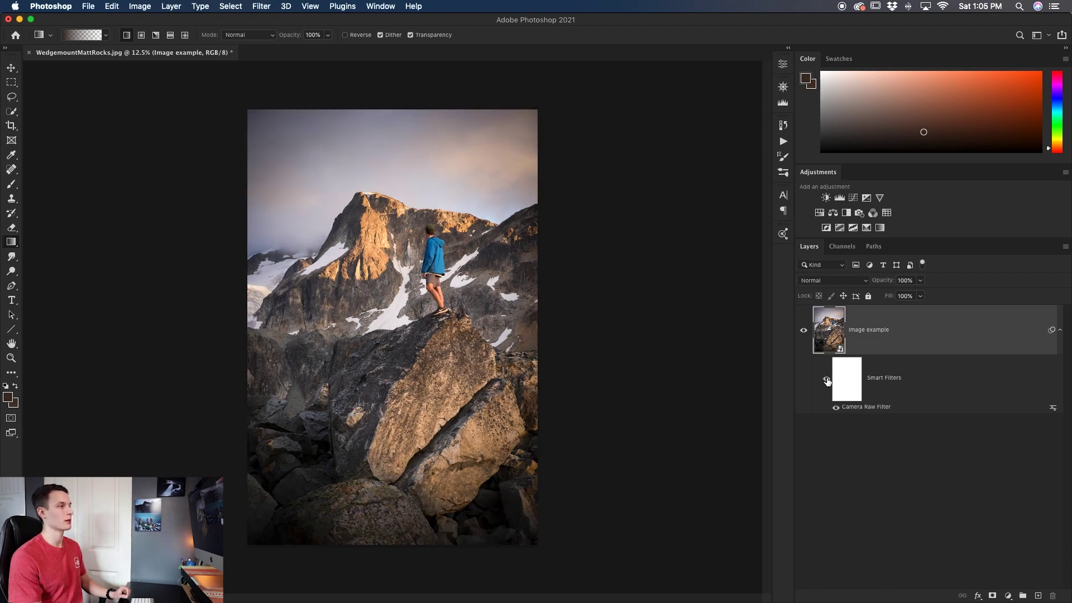
pyautogui.doubleClick(866, 408)
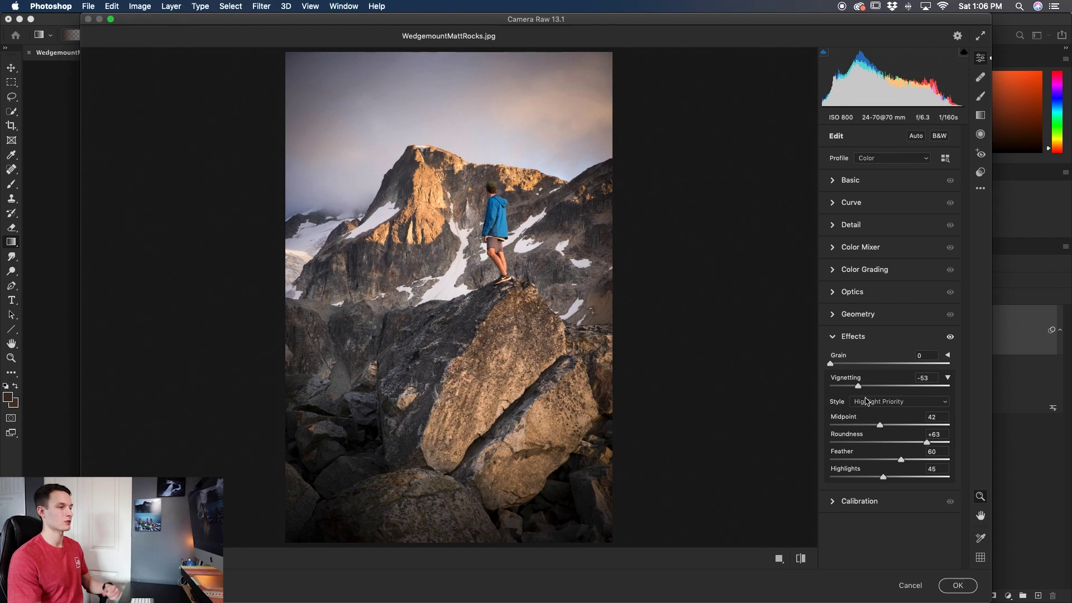
pyautogui.press('Return')
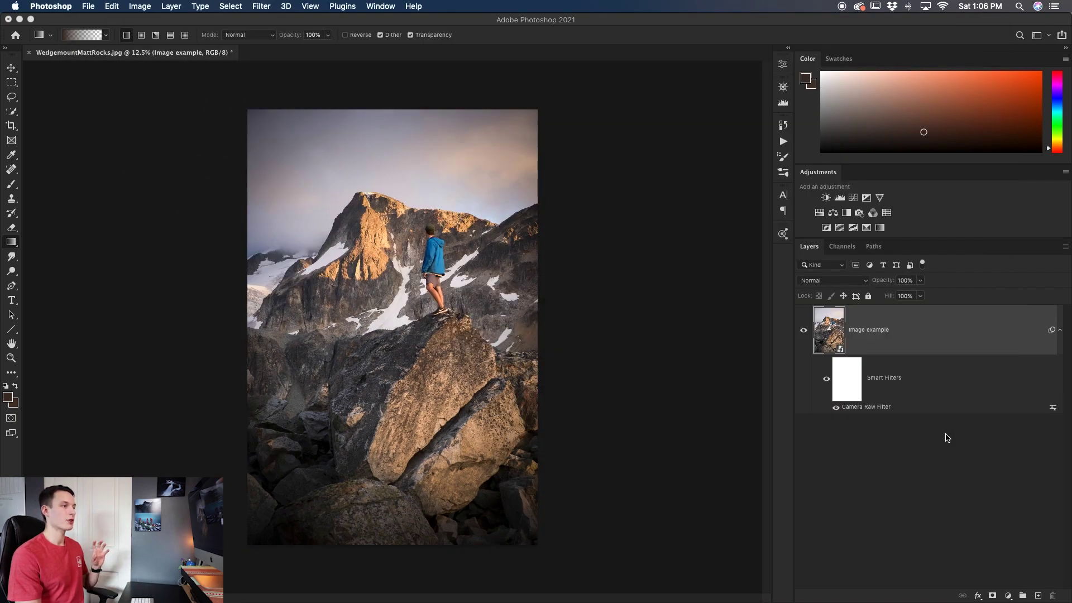